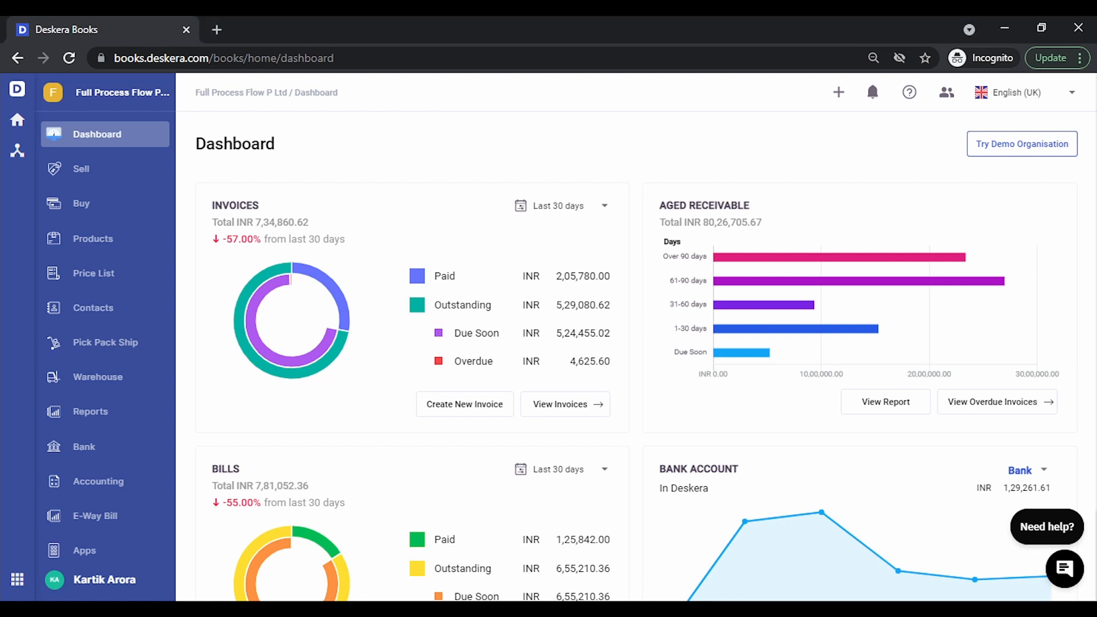
Partially convert the ABB India Ltd quote dated 06-09-2021 into an invoice for 3 units of the wireless keyboard and save it.
left_click(107, 171)
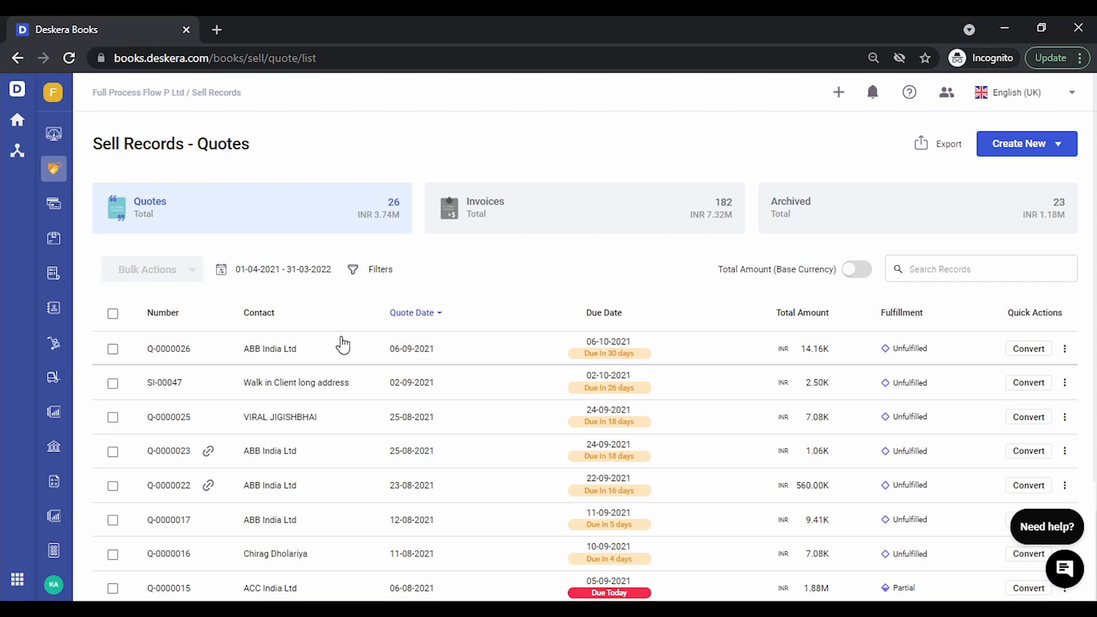
left_click(1034, 353)
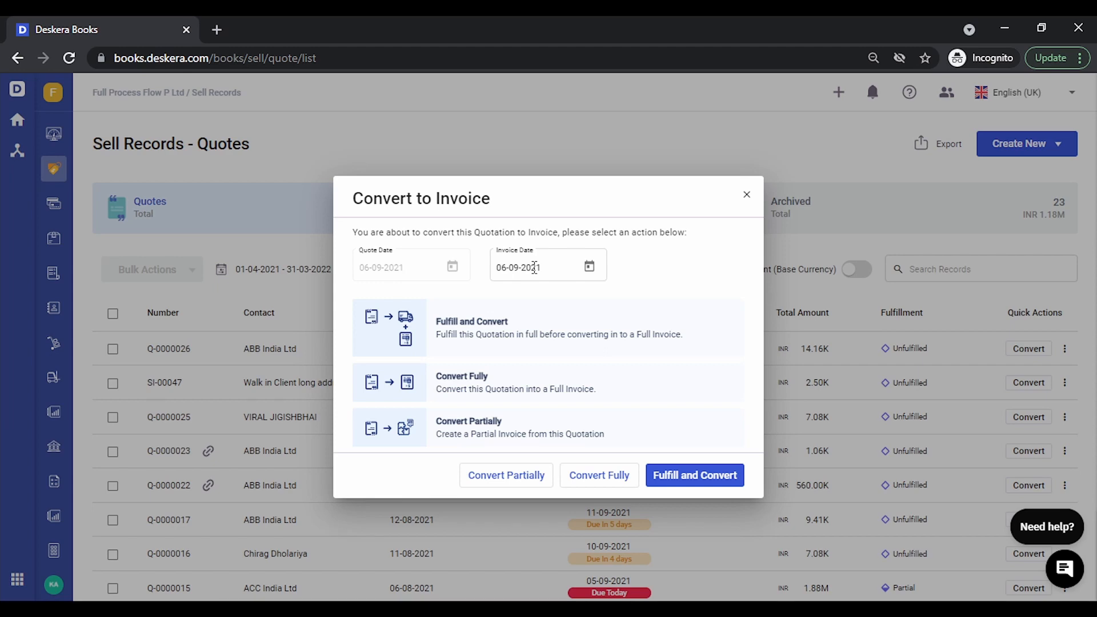
left_click(499, 484)
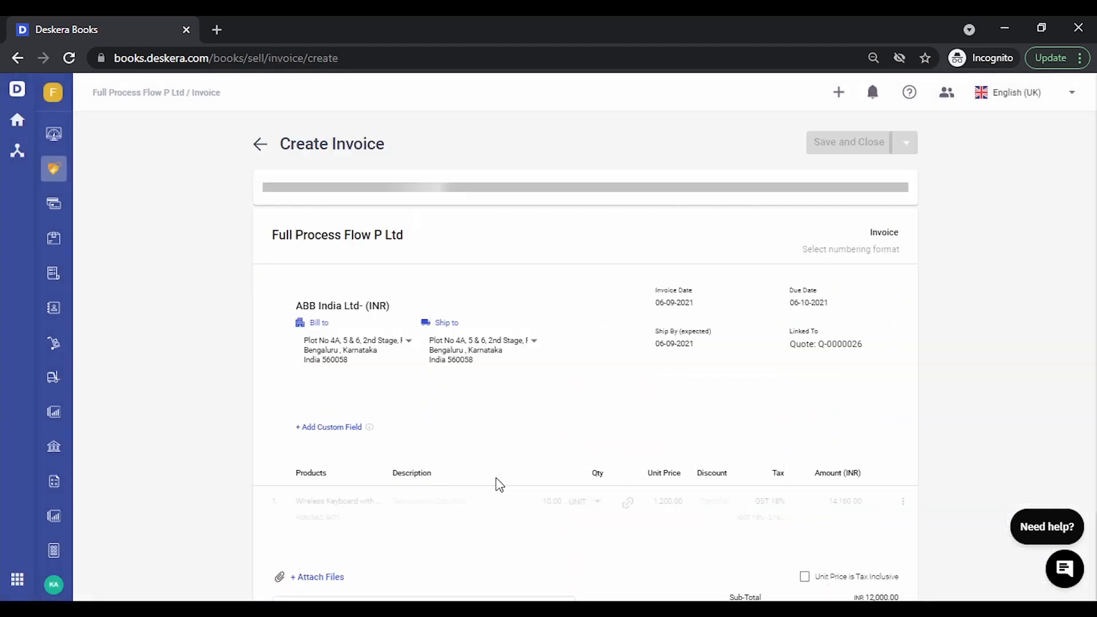
type("3")
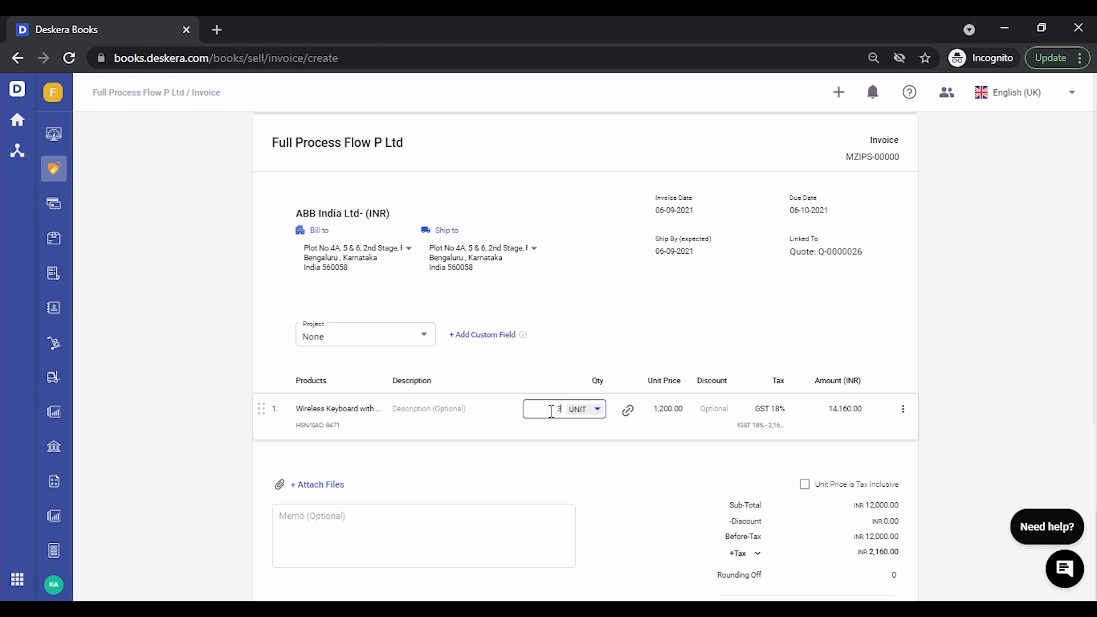
left_click(934, 321)
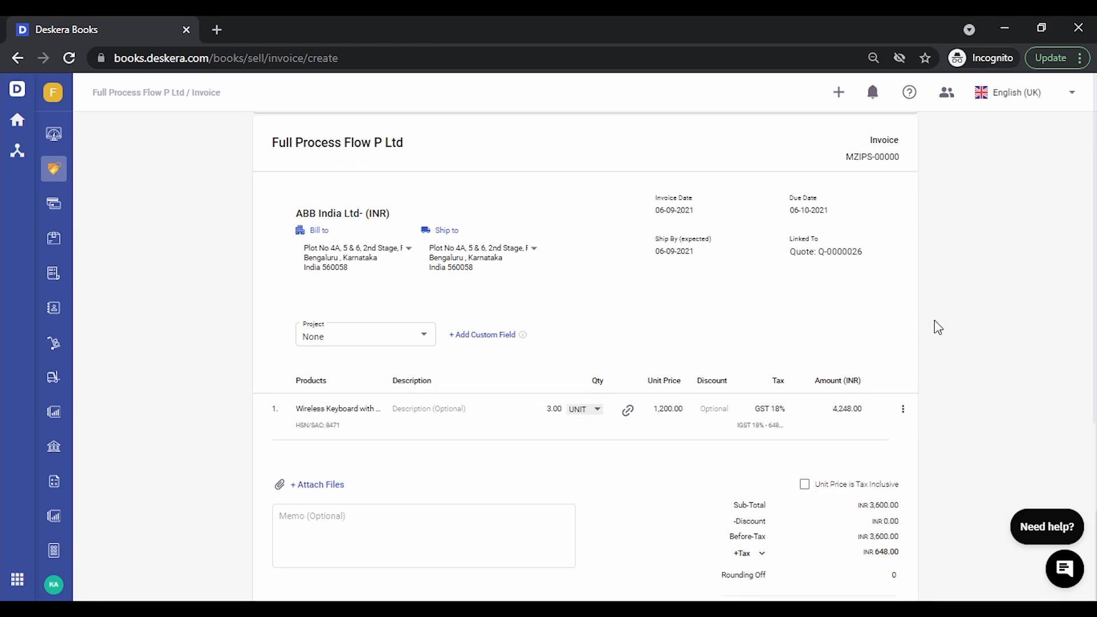
scroll(934, 321, "down", 2)
scroll(934, 320, "up", 4)
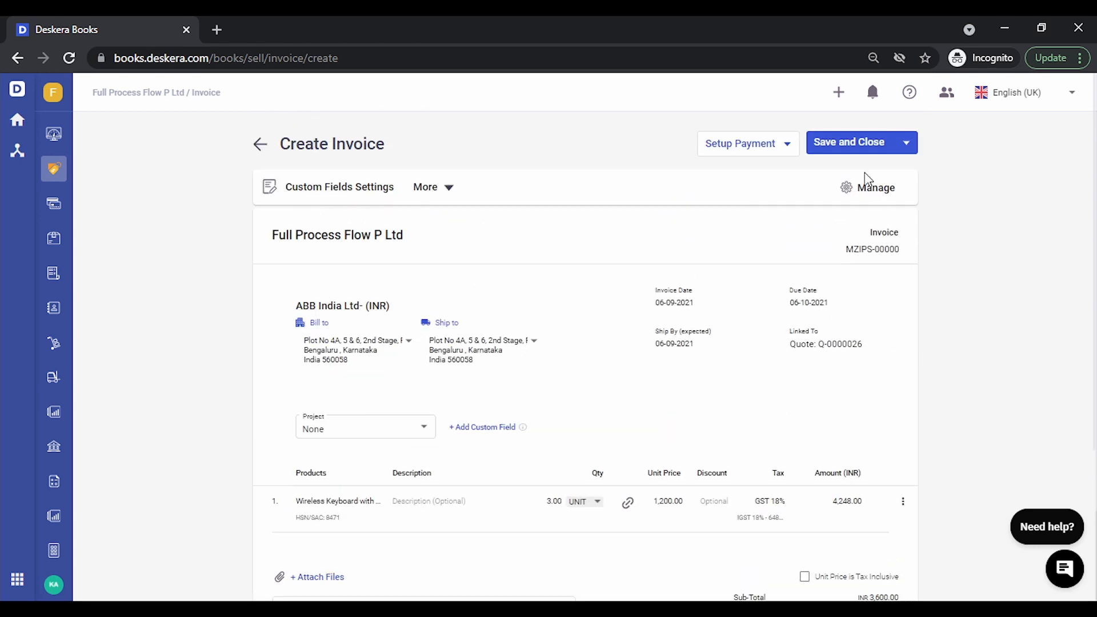
left_click(848, 149)
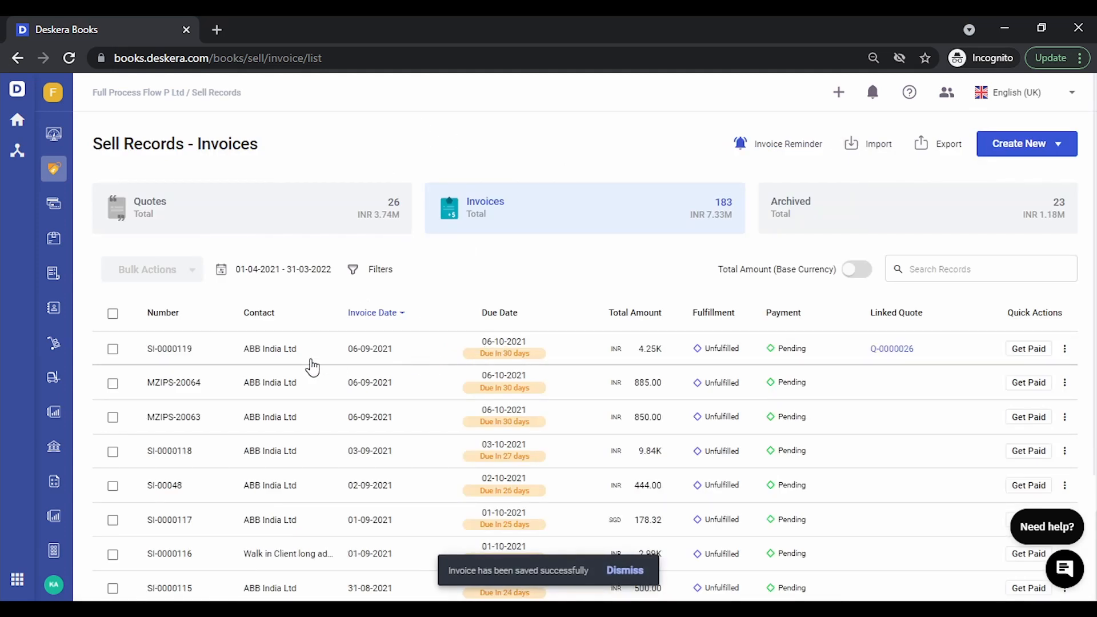
Fulfill the new ABB India Ltd invoice by direct fulfillment from Primary Warehouse, committing 3 units of the wireless keyboard.
left_click(1064, 350)
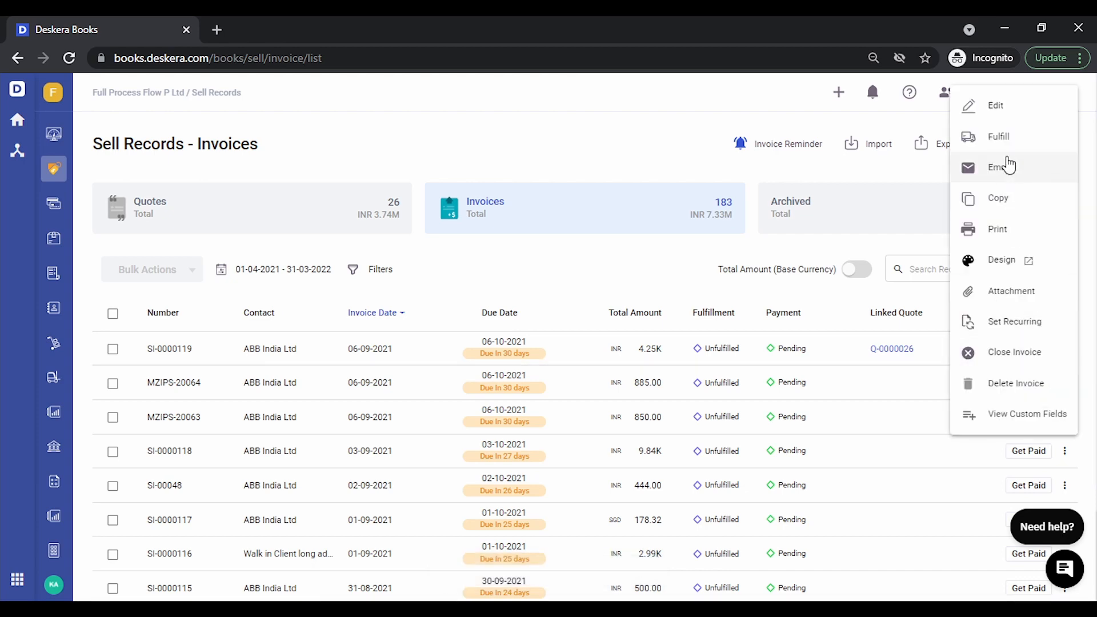
left_click(1006, 144)
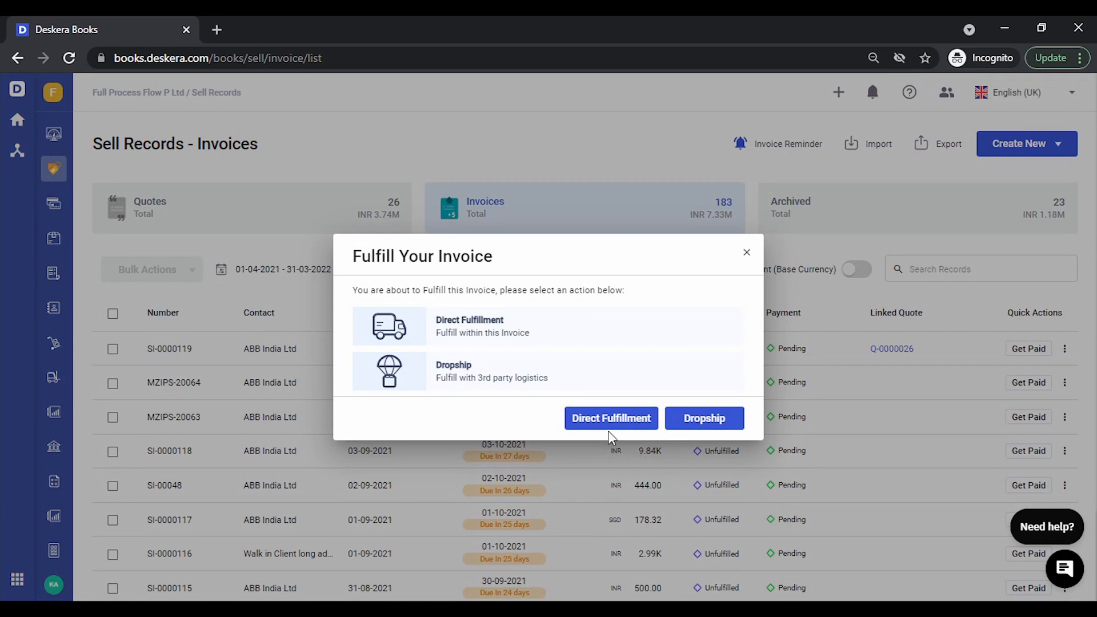
left_click(606, 426)
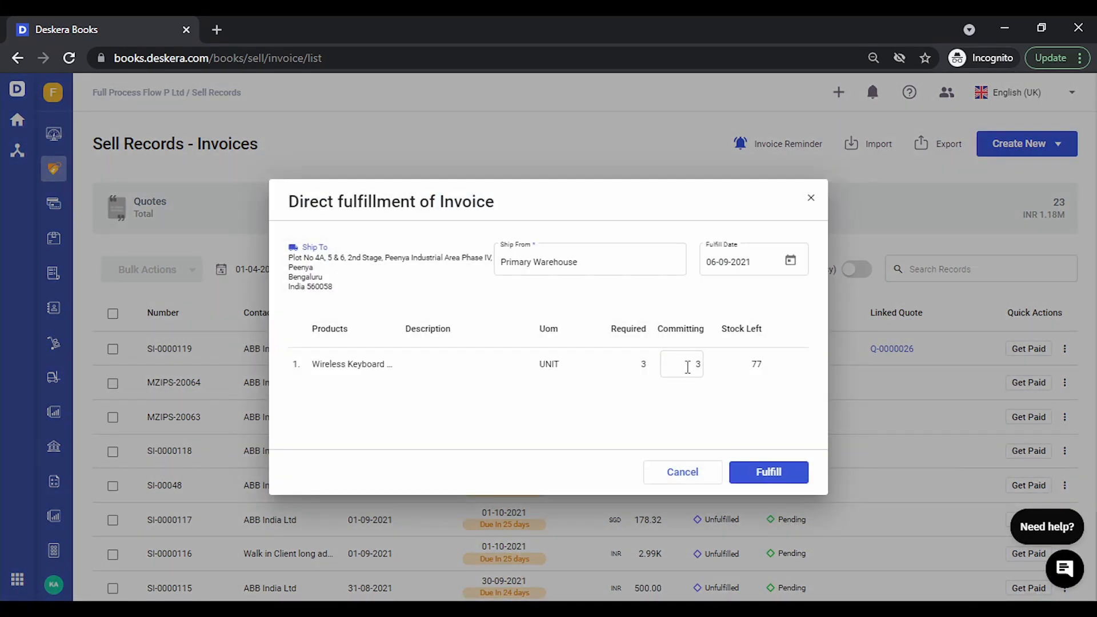
left_click(769, 476)
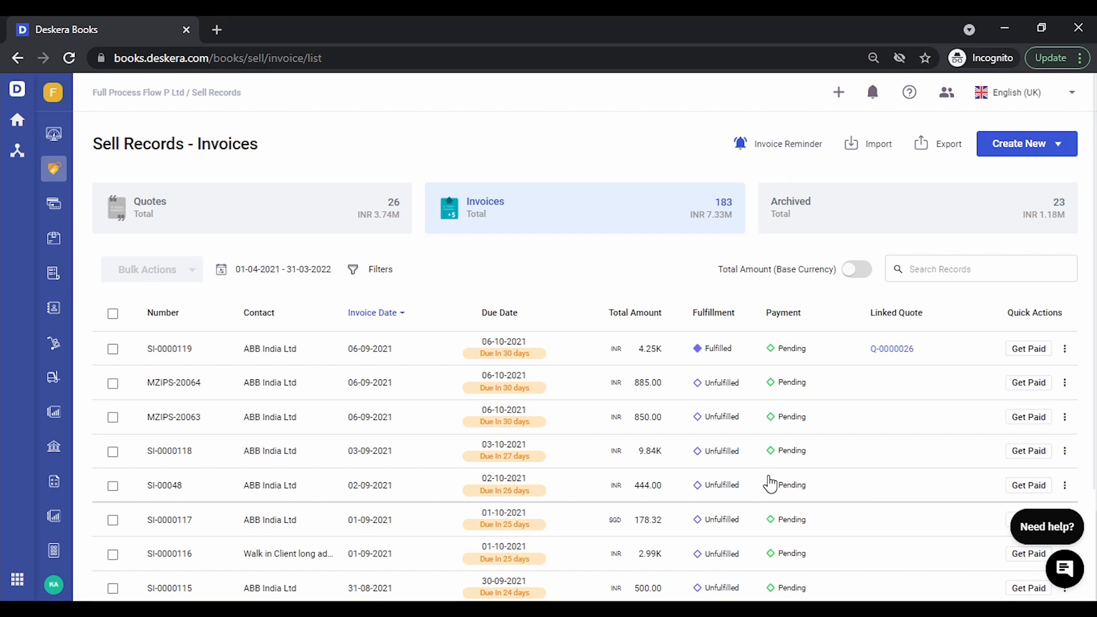
Convert the remaining 7 units of the ABB India Ltd quote dated 06-09-2021 into a second invoice and save it.
left_click(259, 201)
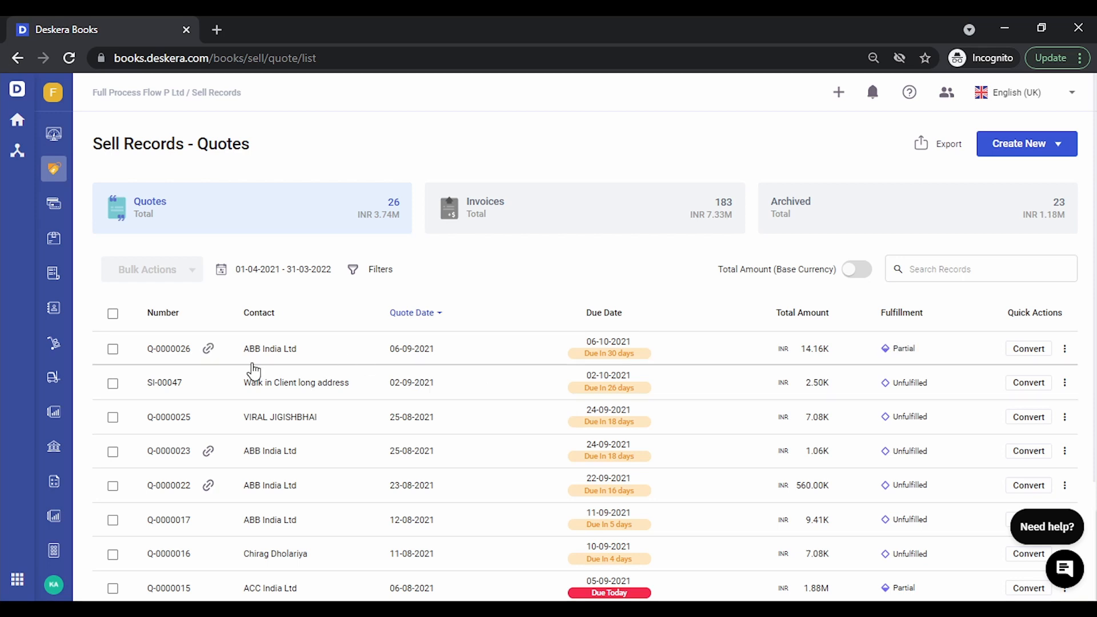
mouse_move(209, 357)
left_click(291, 355)
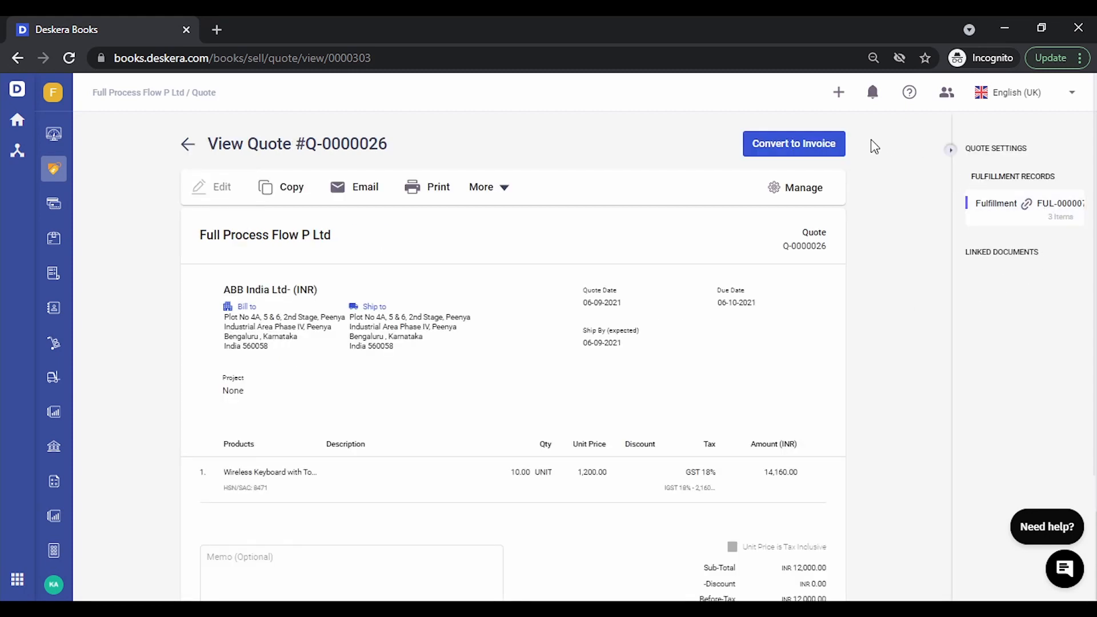
left_click(834, 144)
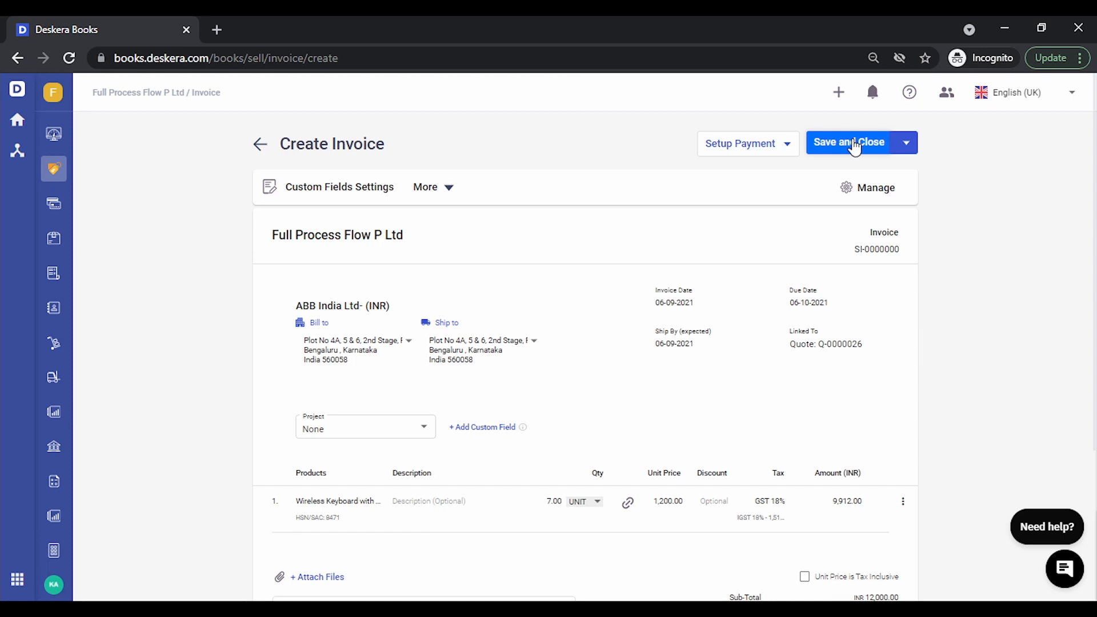
left_click(854, 144)
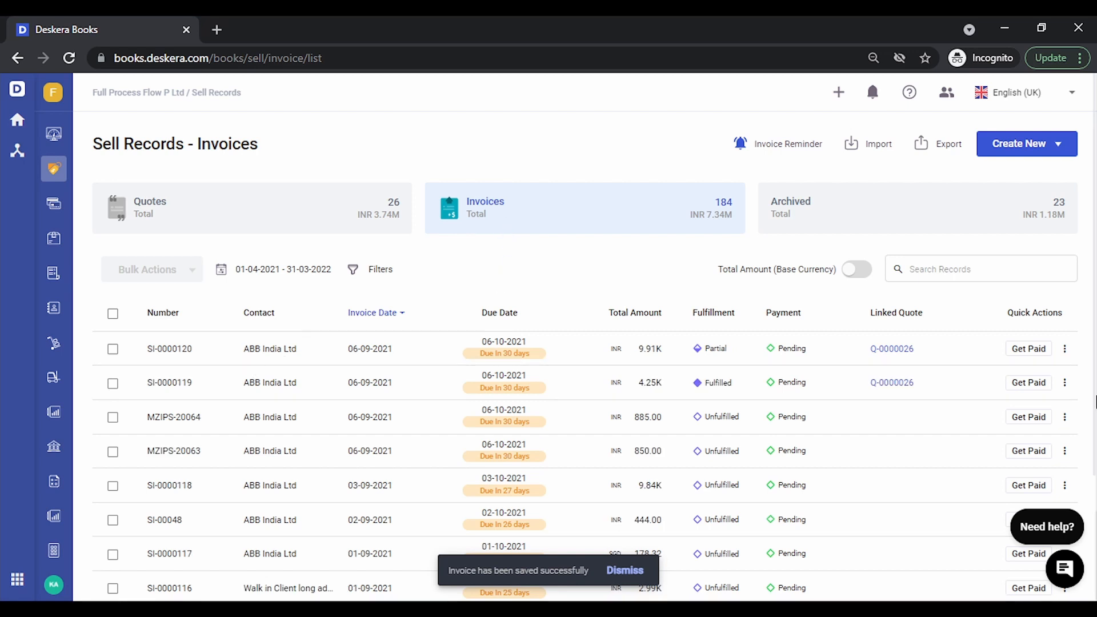
Fulfill the second ABB India Ltd invoice by direct fulfillment from Primary Warehouse, committing 7 units.
left_click(1065, 349)
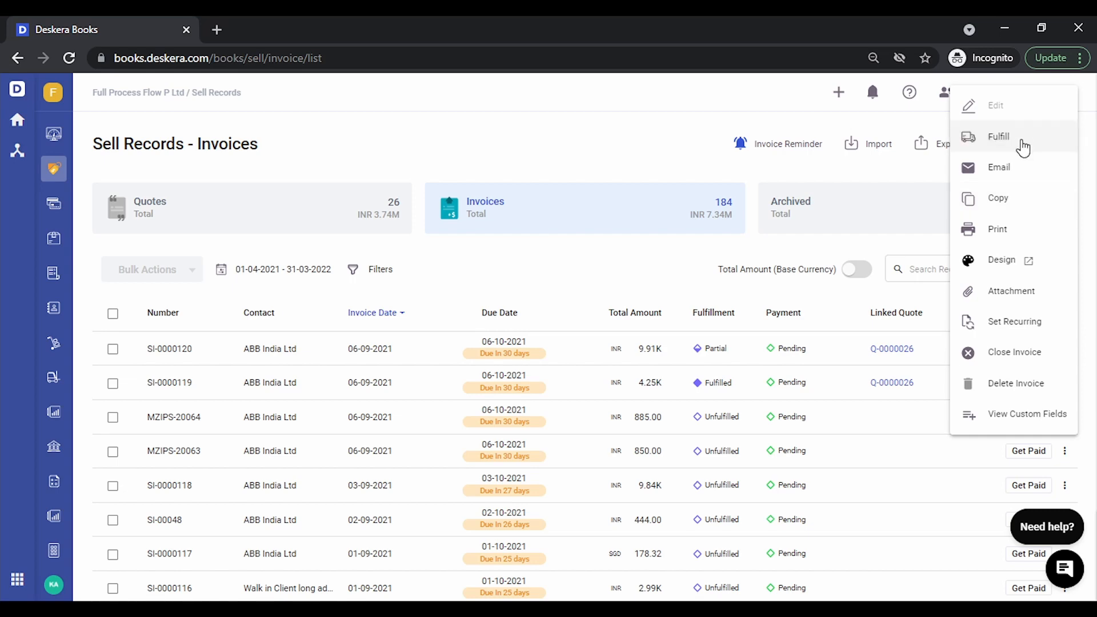
left_click(1023, 139)
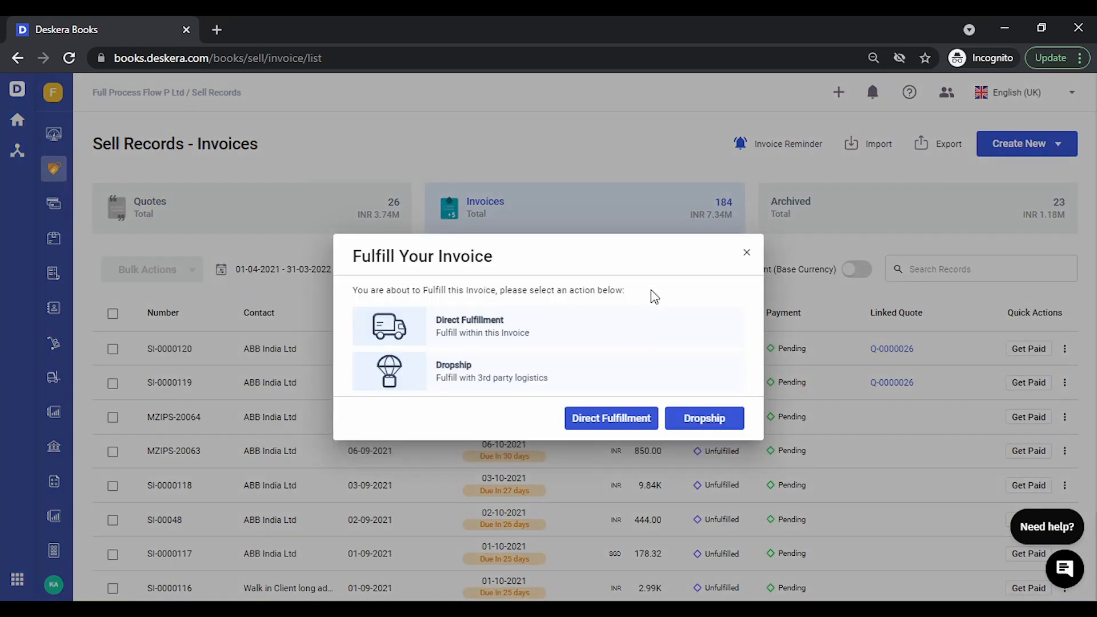
left_click(620, 417)
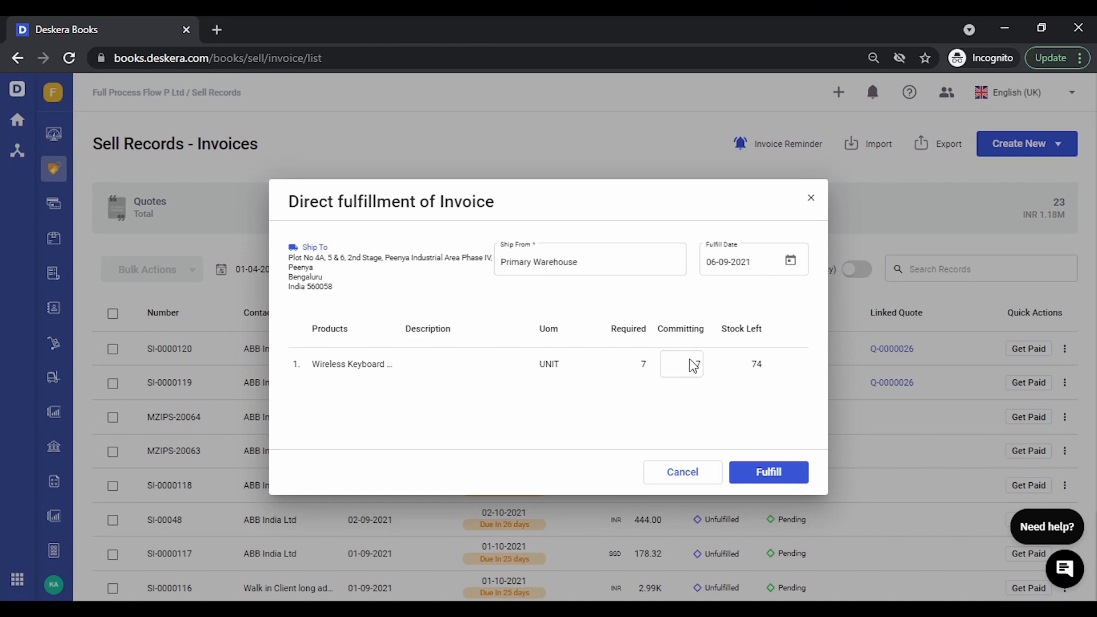
left_click(772, 472)
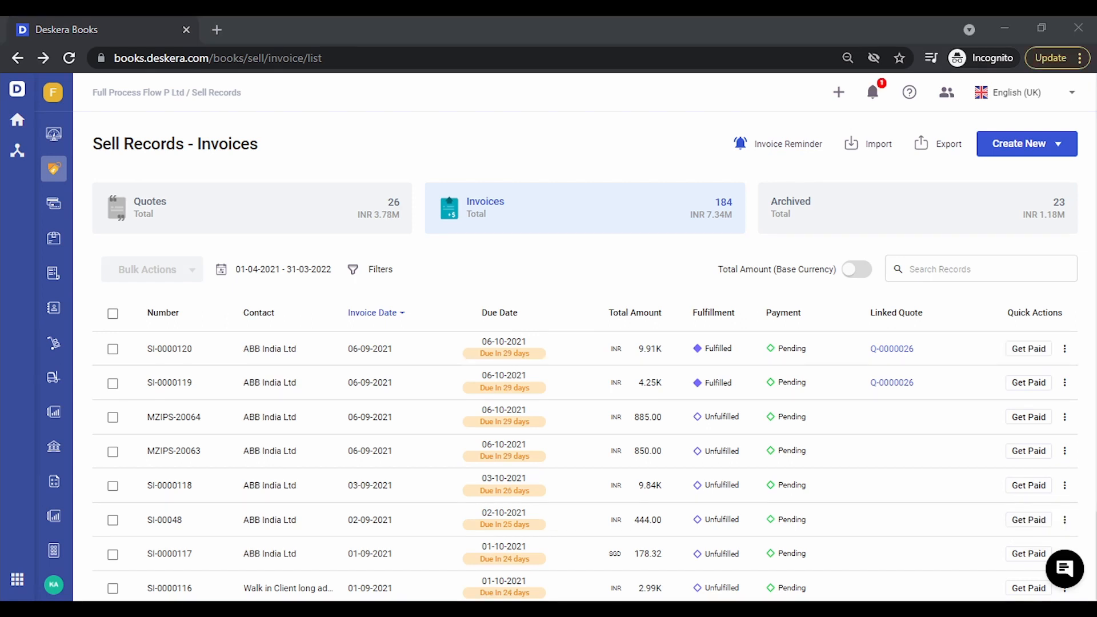
Open the ABB India Ltd quote dated 07-09-2021 for Implementation Service and start converting it partially to an invoice.
left_click(644, 252)
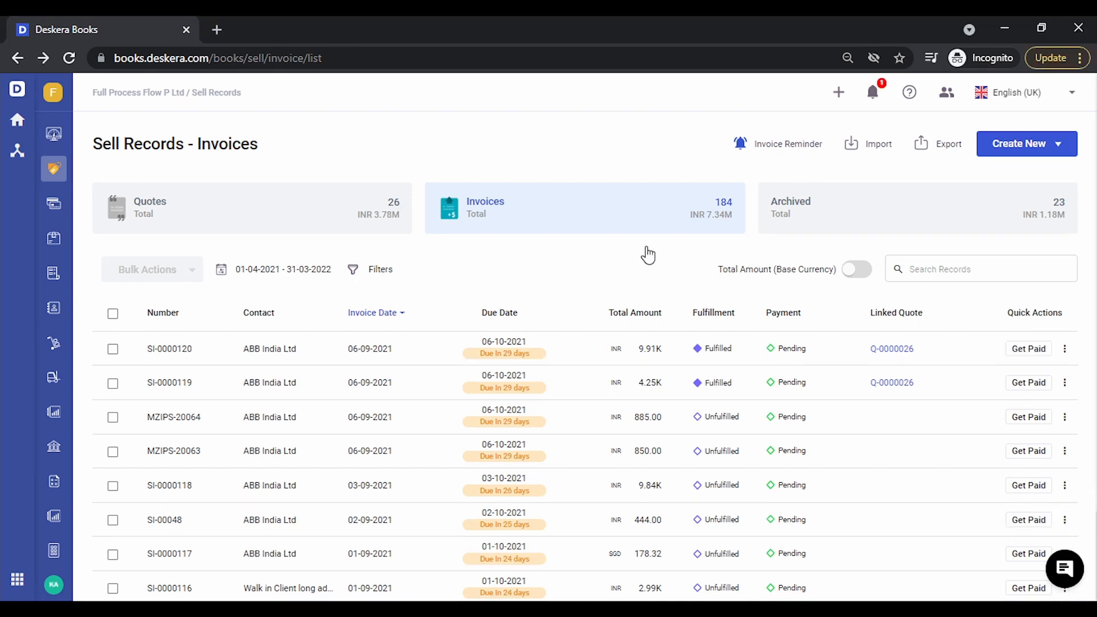
left_click(286, 210)
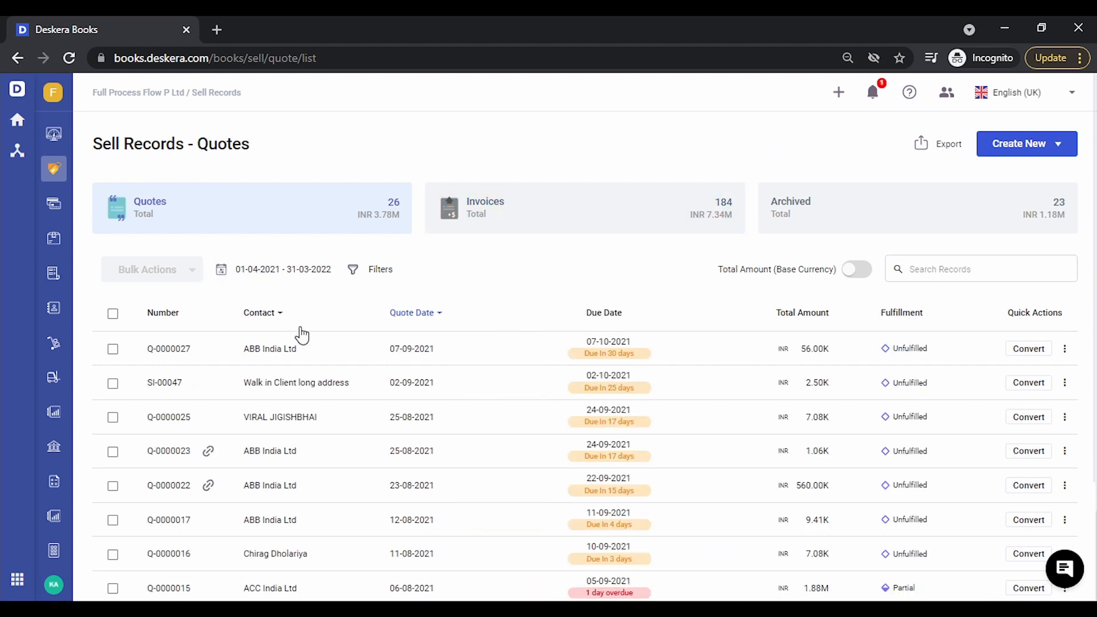
left_click(343, 349)
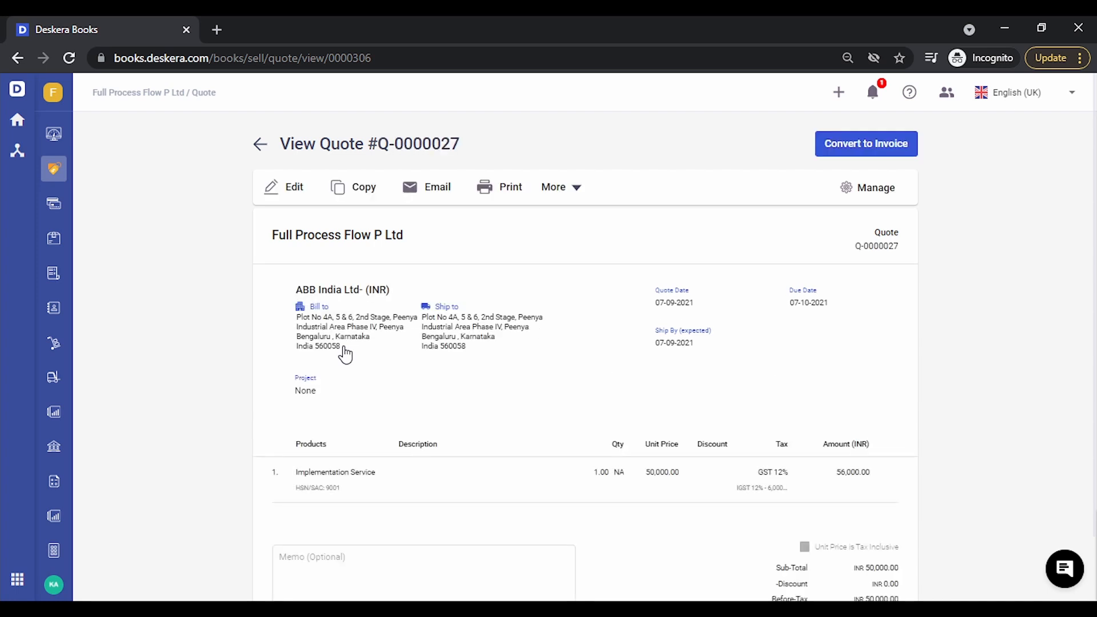
scroll(345, 354, "down", 2)
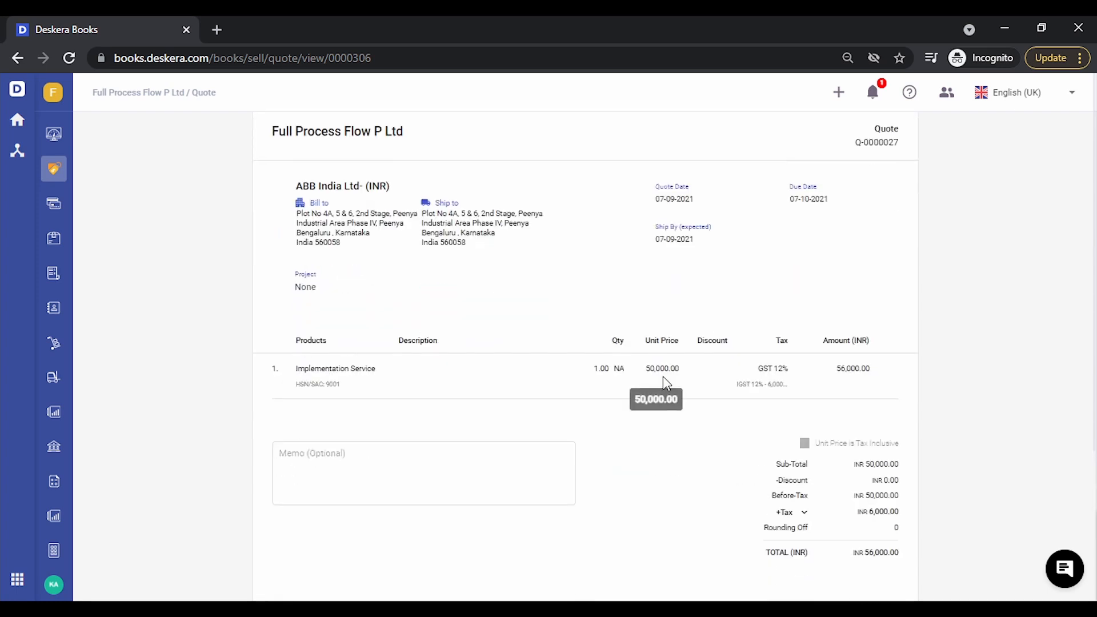
scroll(663, 375, "up", 2)
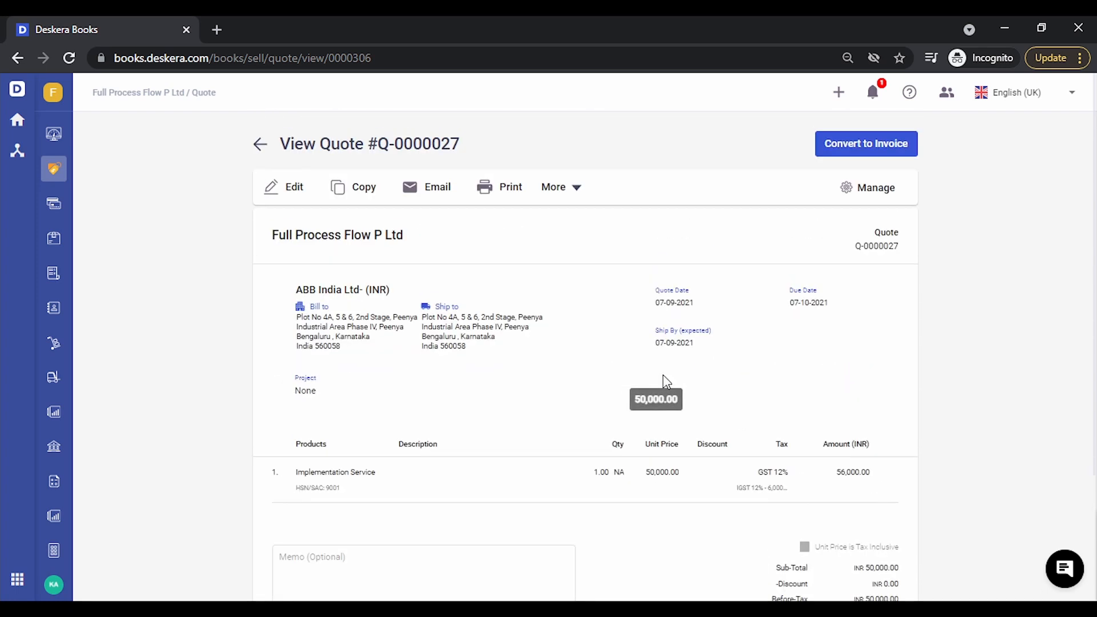
left_click(844, 154)
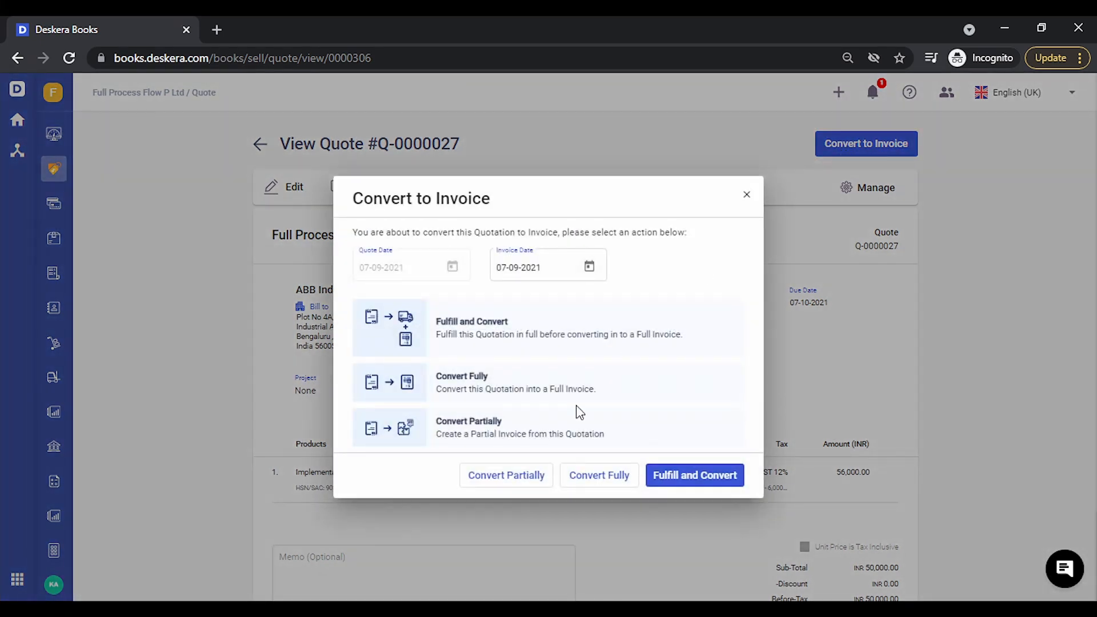
left_click(474, 478)
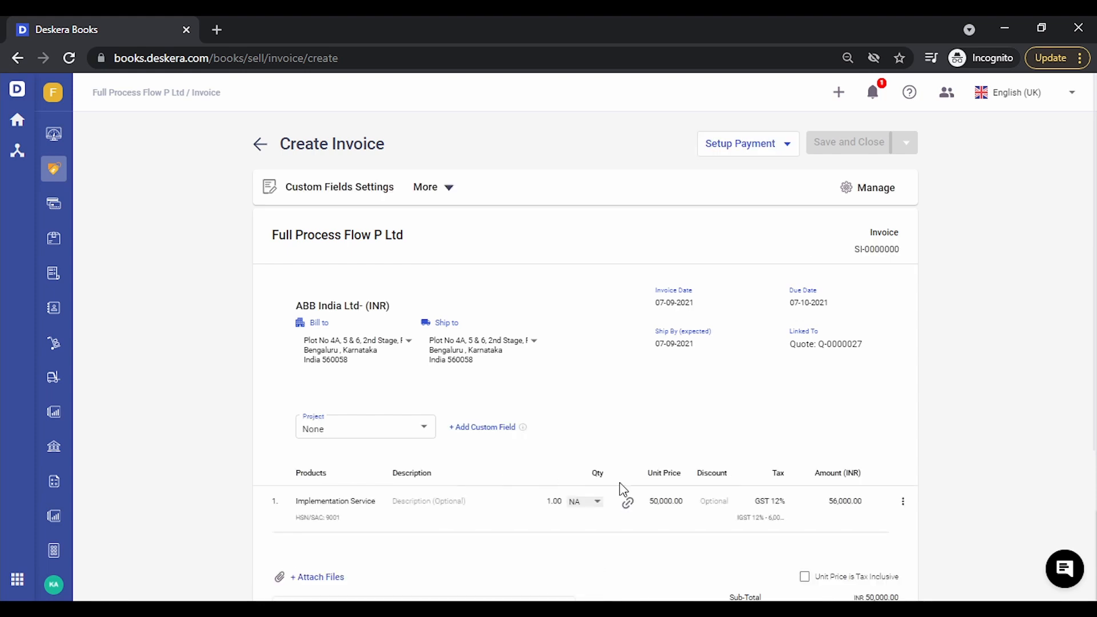
Set the Implementation Service unit price to 15,000 on the invoice and save it.
scroll(621, 490, "down", 2)
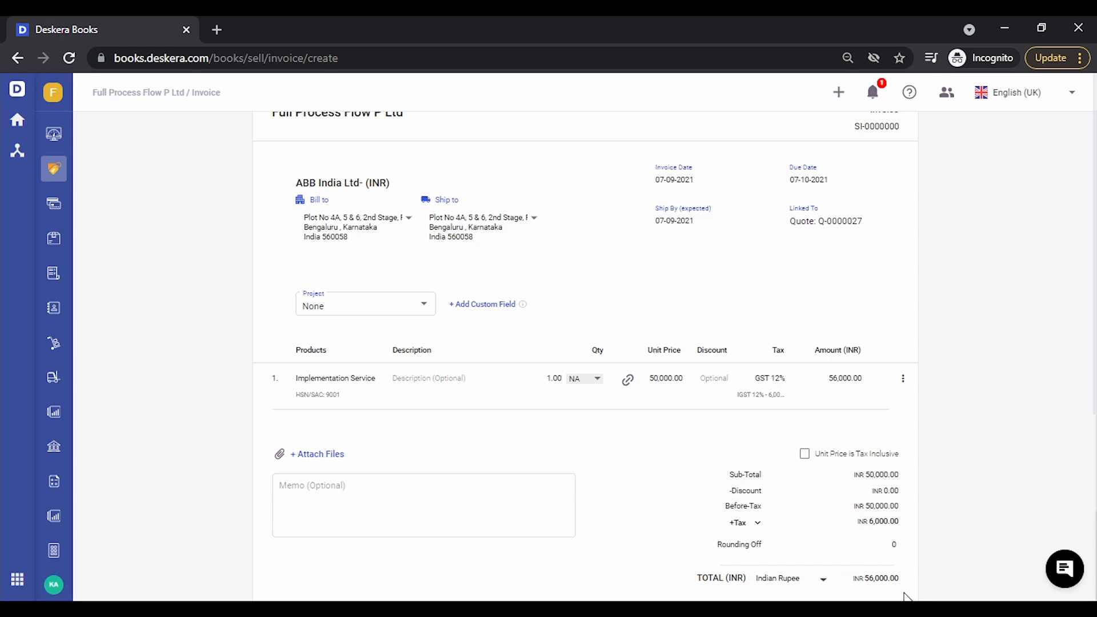
left_click(662, 378)
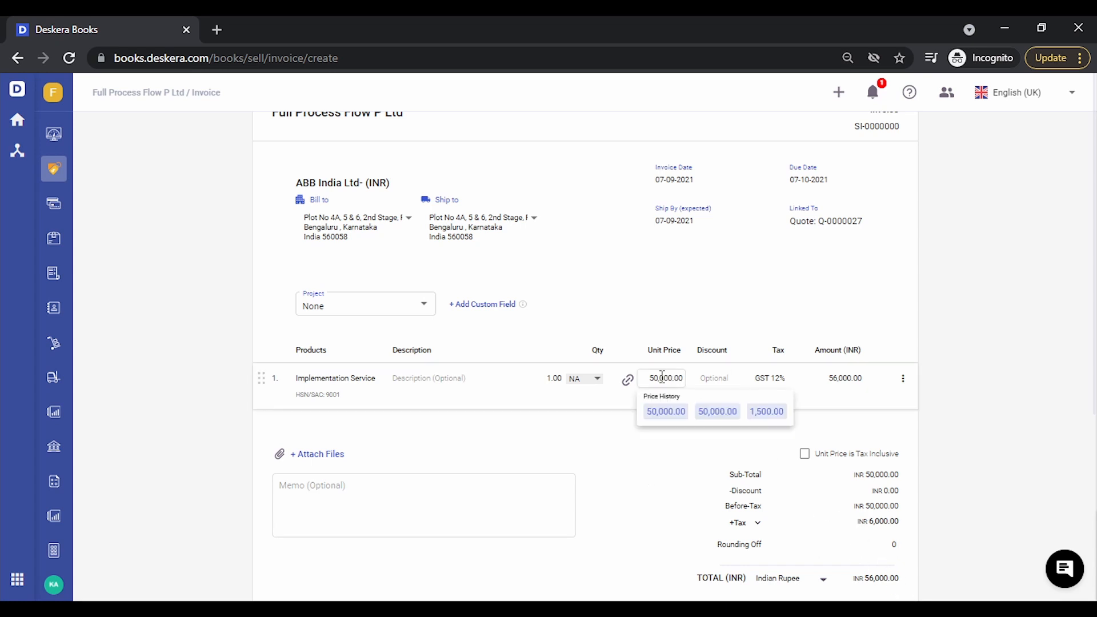
left_click(662, 377)
type("15000")
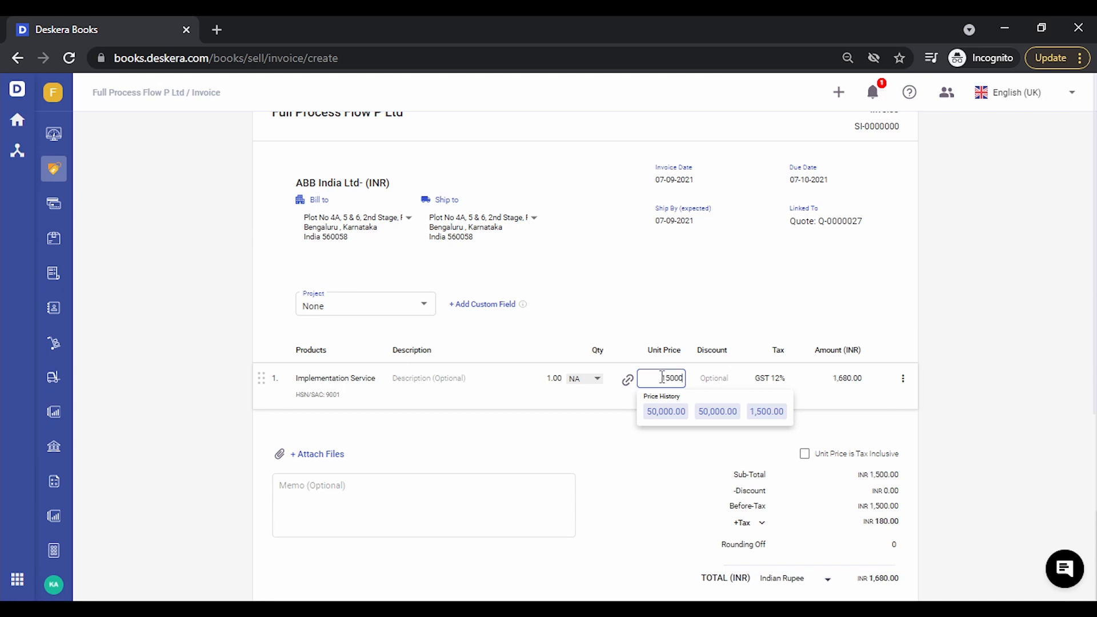
left_click(899, 320)
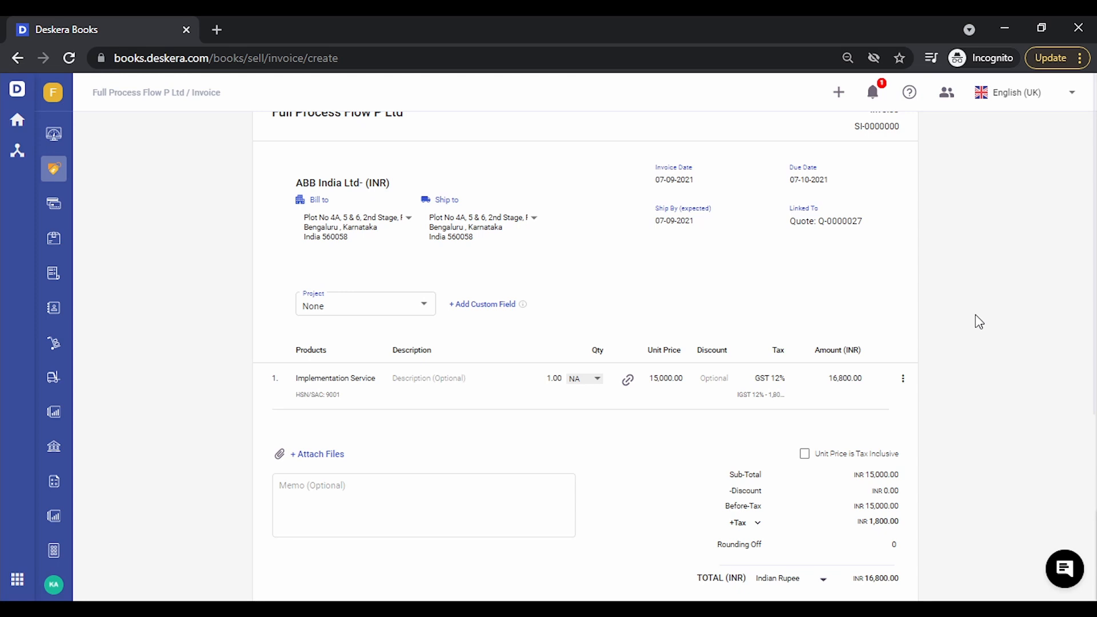
scroll(965, 311, "up", 3)
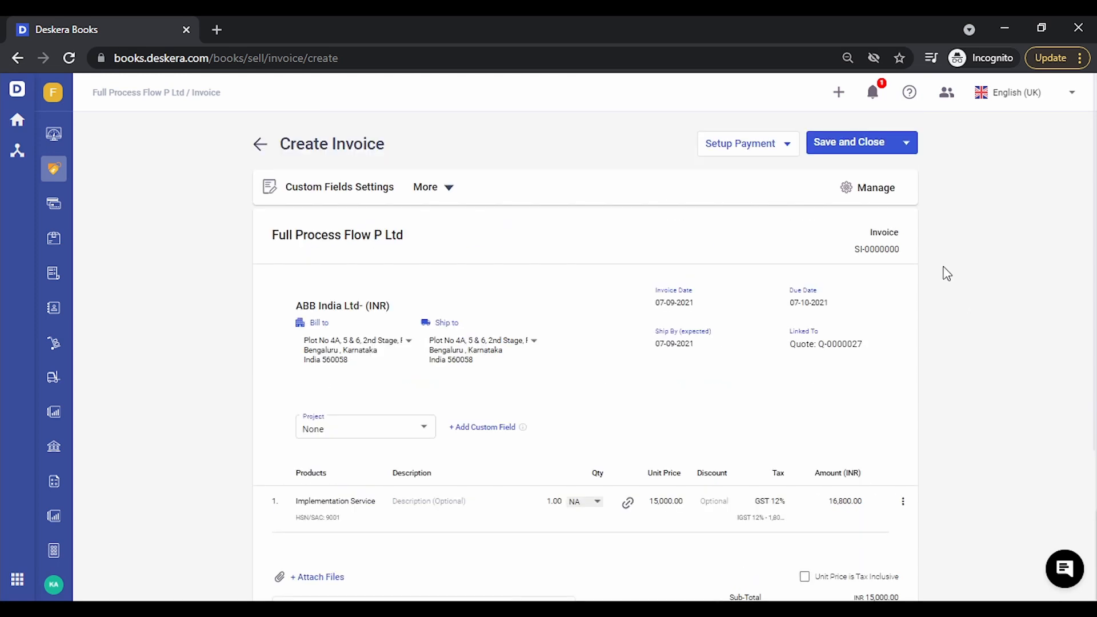
left_click(843, 150)
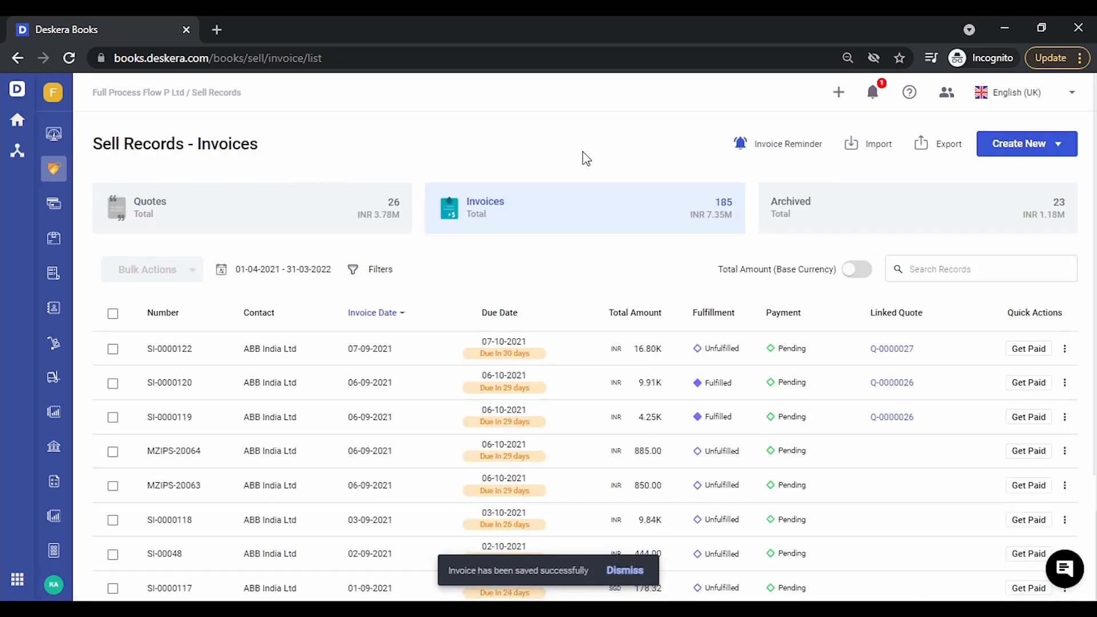
Check the linked invoices of the ABB India Ltd quote dated 07-09-2021 and start a second partial conversion to an invoice.
left_click(272, 215)
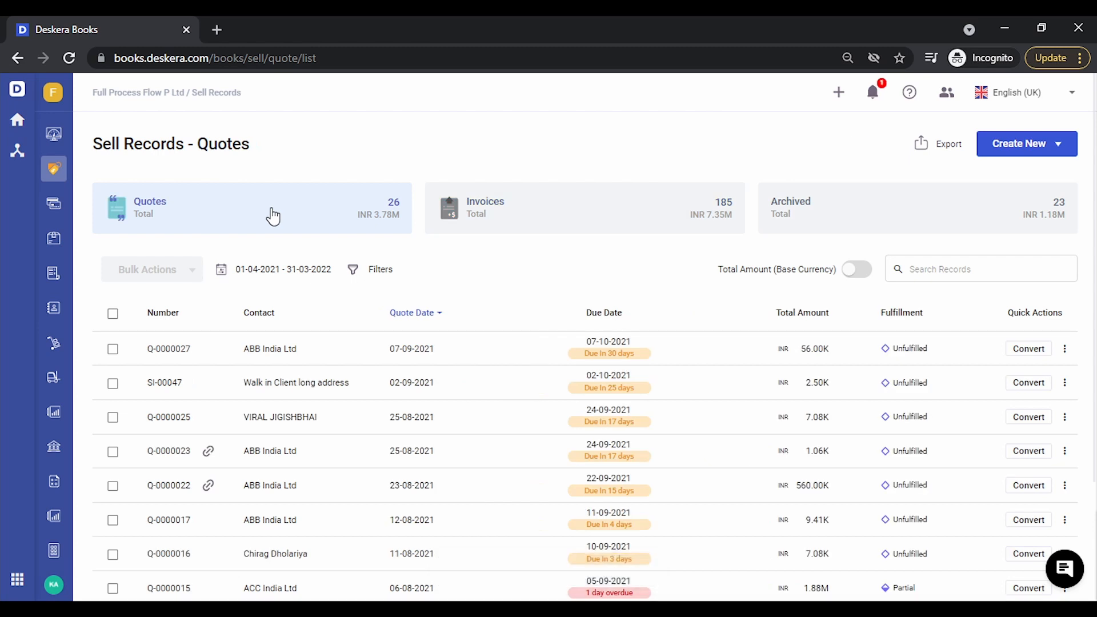
mouse_move(209, 358)
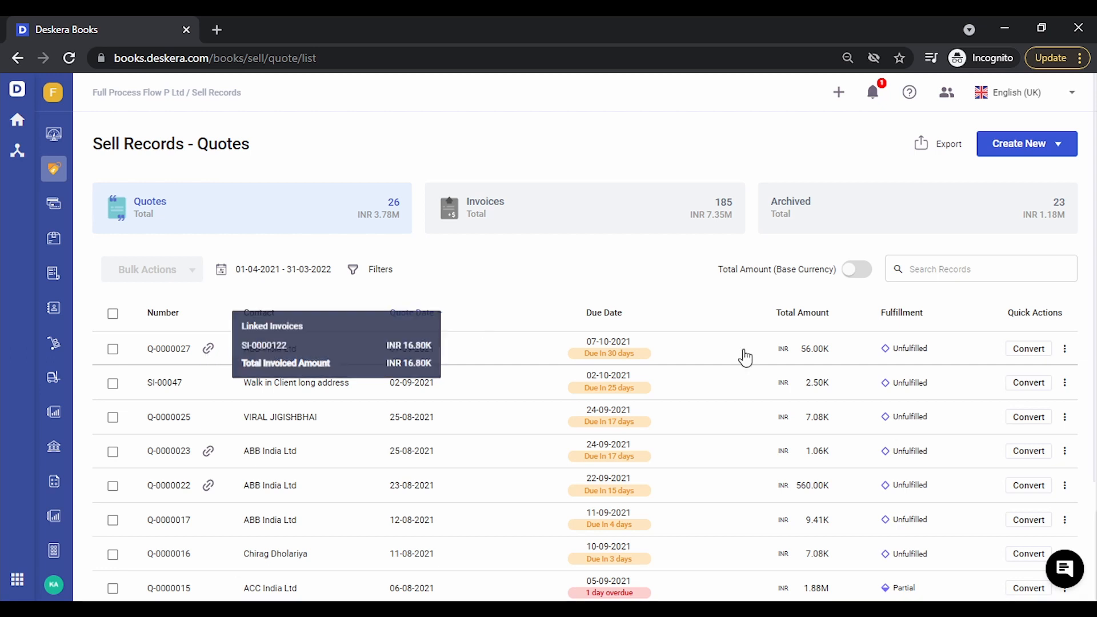
left_click(1026, 350)
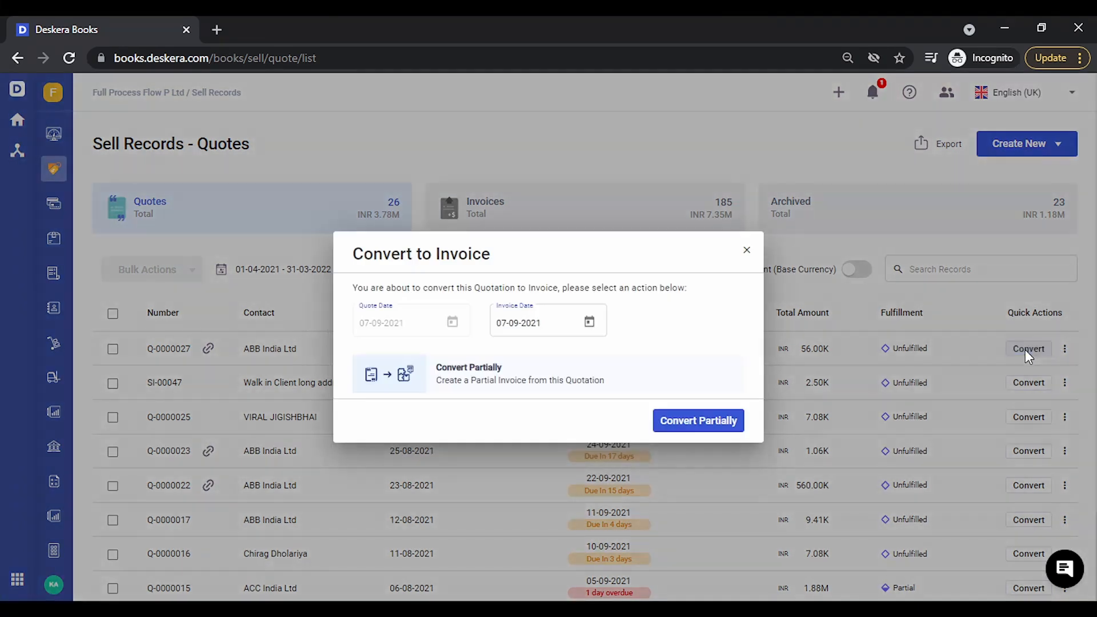
left_click(700, 422)
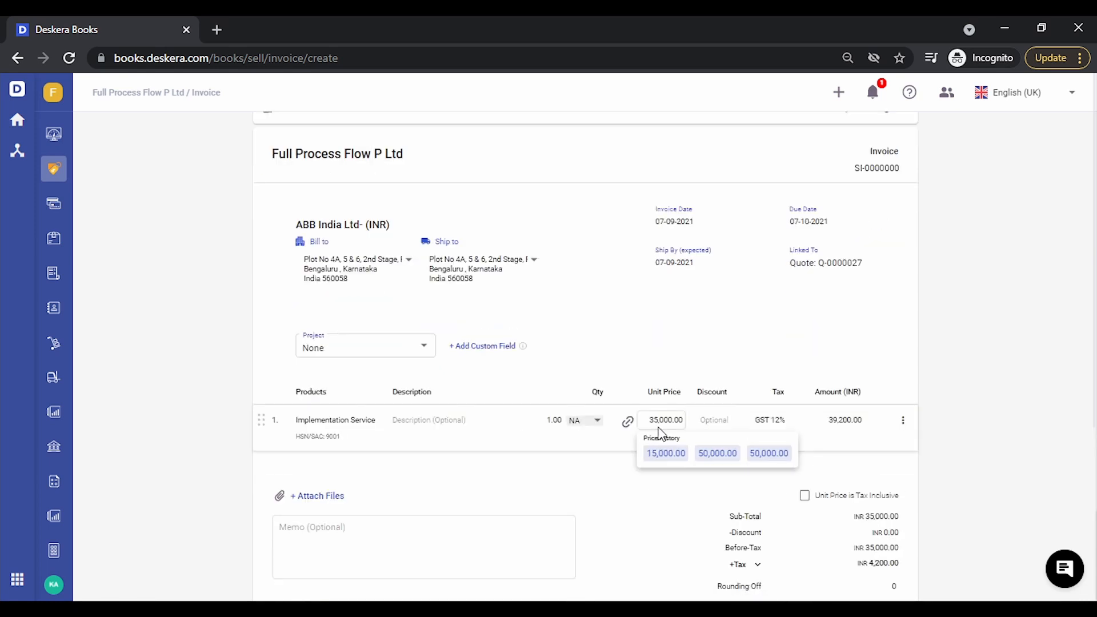
Review the Implementation Service unit price and price history, keep the prefilled remaining amount, and save the second invoice.
left_click(594, 484)
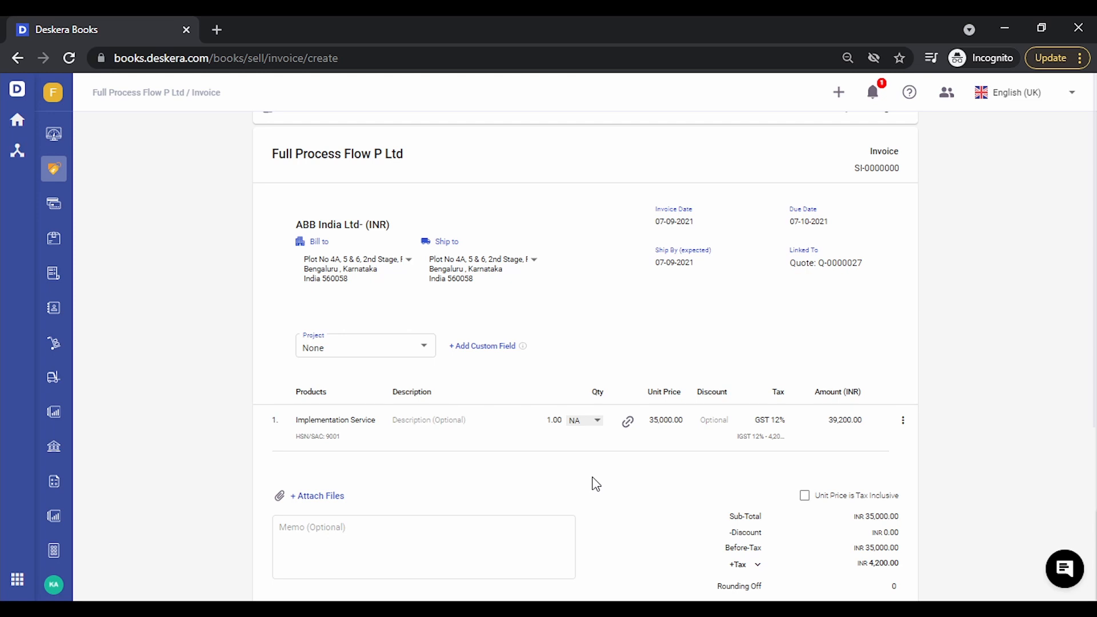
left_click(665, 420)
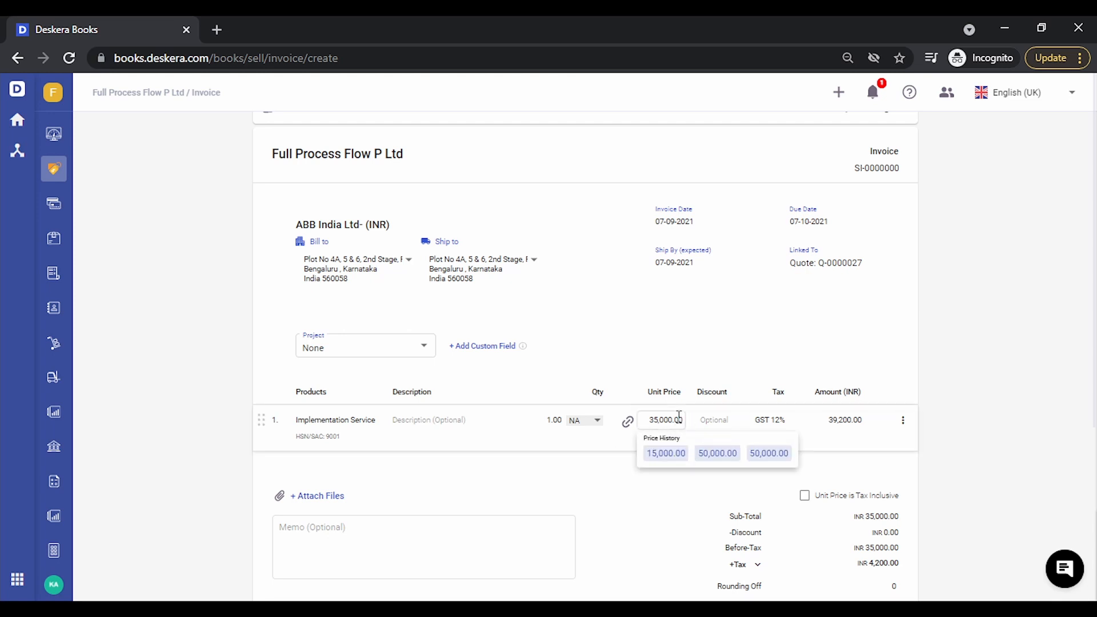
left_click(937, 343)
scroll(958, 341, "up", 2)
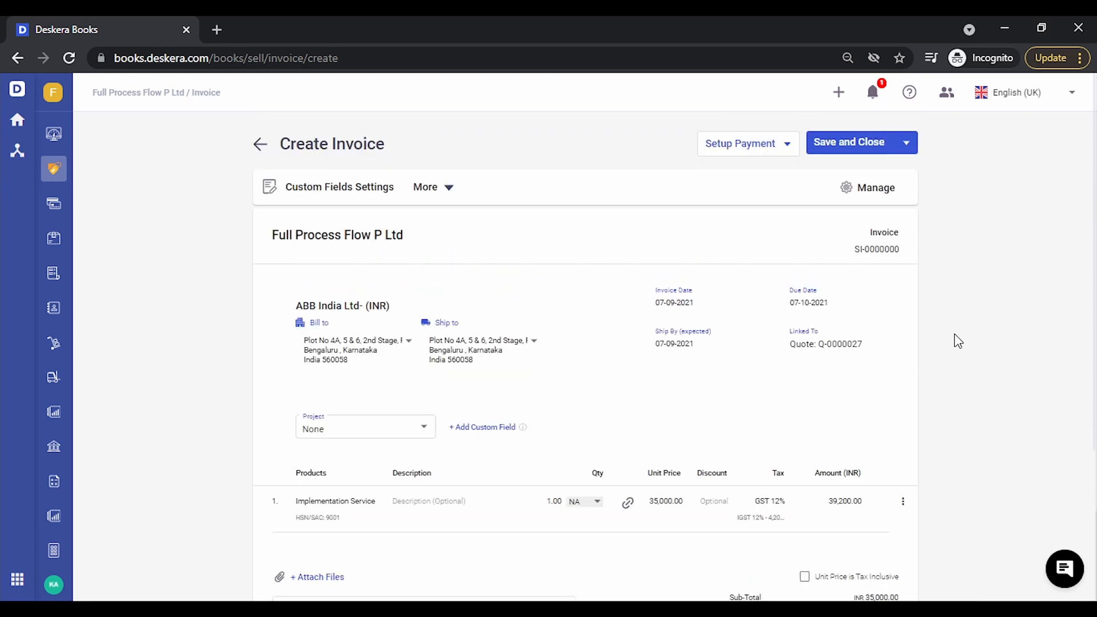
left_click(658, 503)
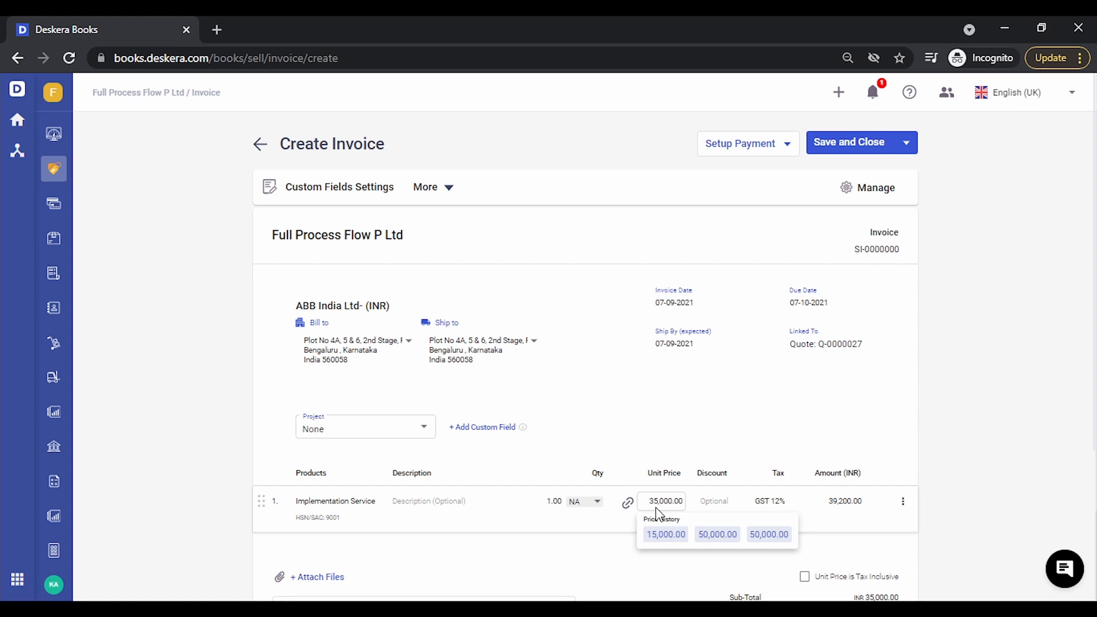
left_click(862, 152)
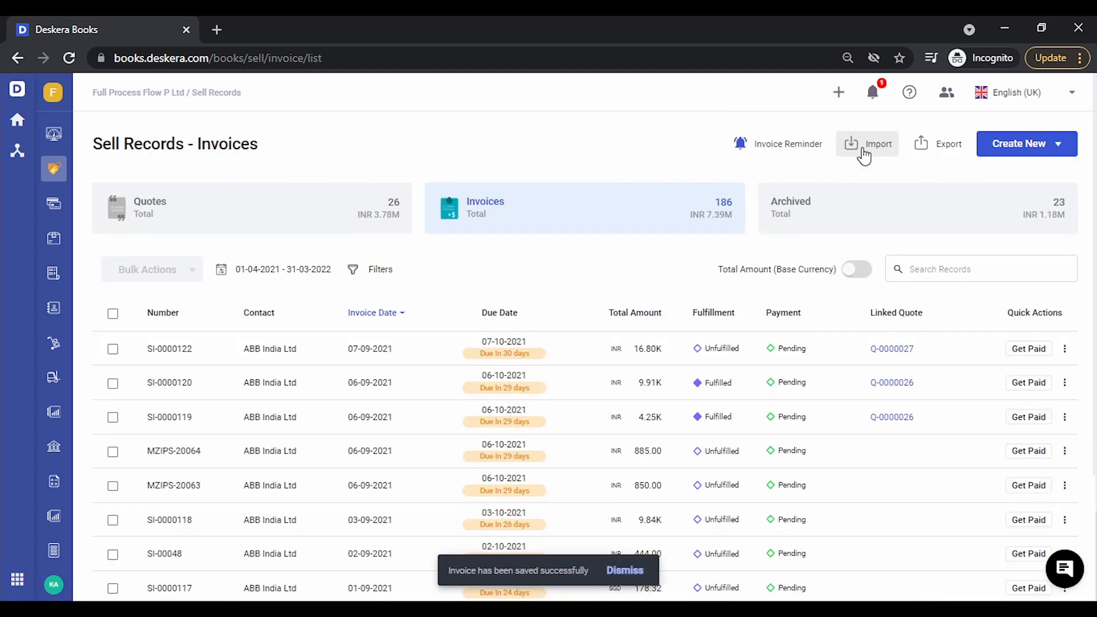